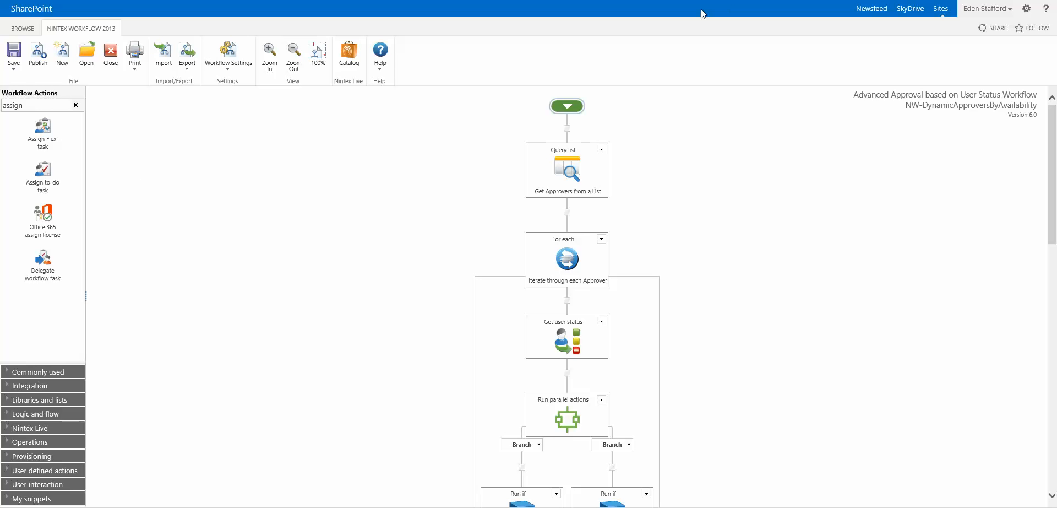
Scroll down the canvas to the Assign Flexi task assigned to textApprover.
scroll(659, 413, "down", 10)
Give the Assign Flexi task 5 reminders with 1 day between them.
double_click(559, 428)
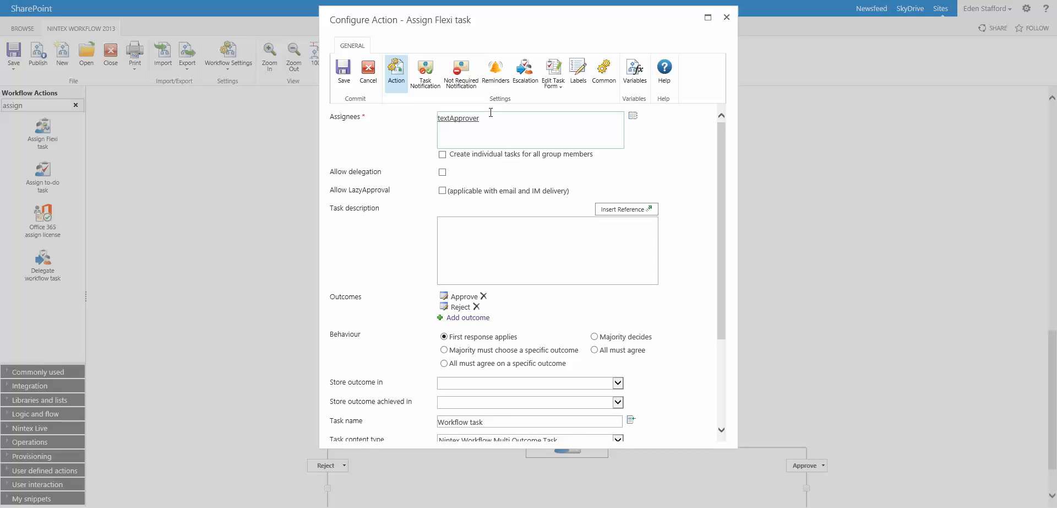
left_click(497, 84)
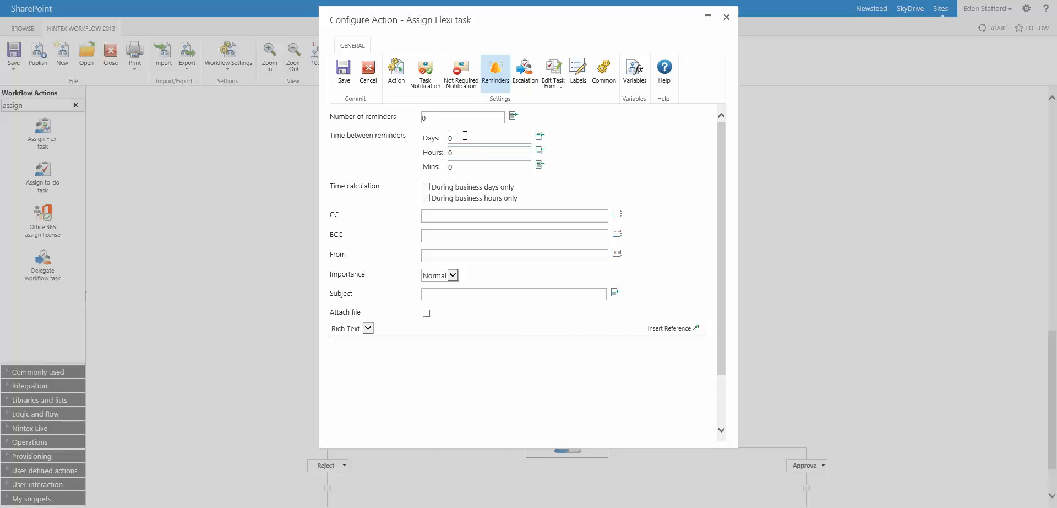
double_click(448, 116)
type("5")
key("Tab")
type("1")
Keep escalation as Delegate task to textNextApprover after 10 minutes and close the settings.
left_click(519, 83)
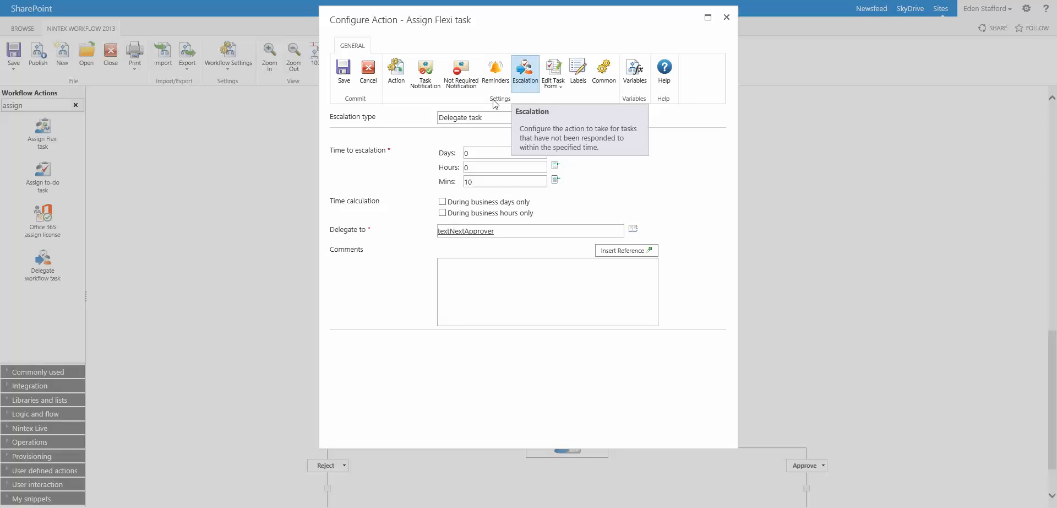
left_click(451, 120)
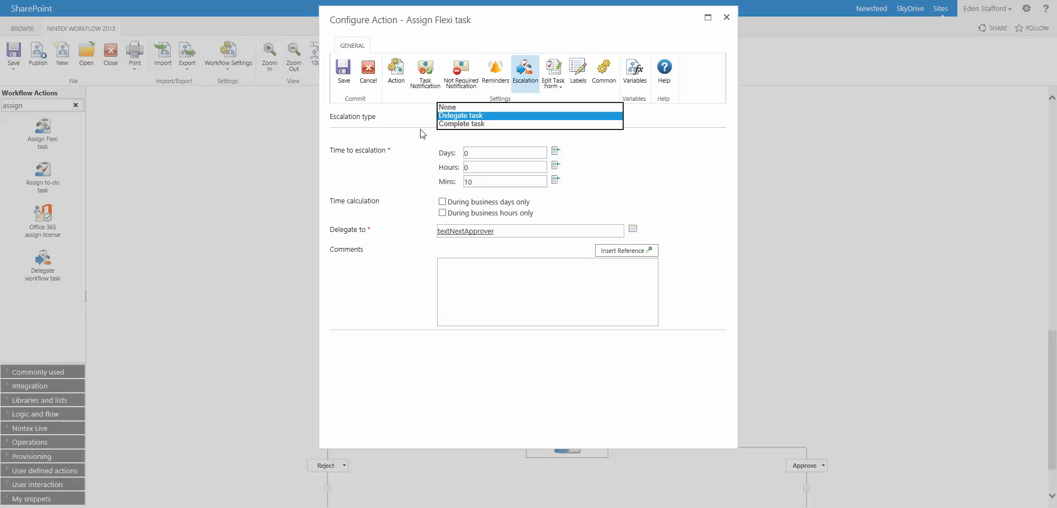
left_click(466, 117)
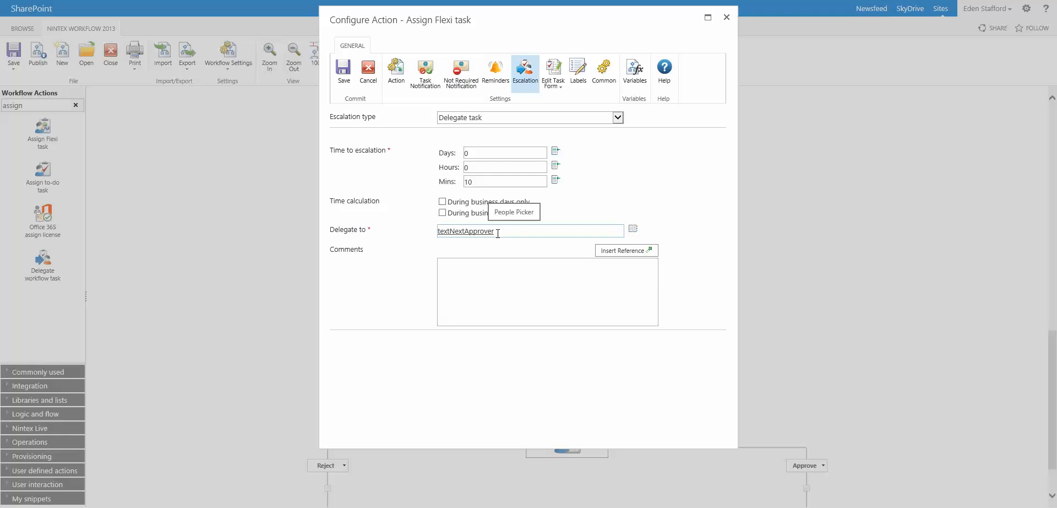
left_click(727, 17)
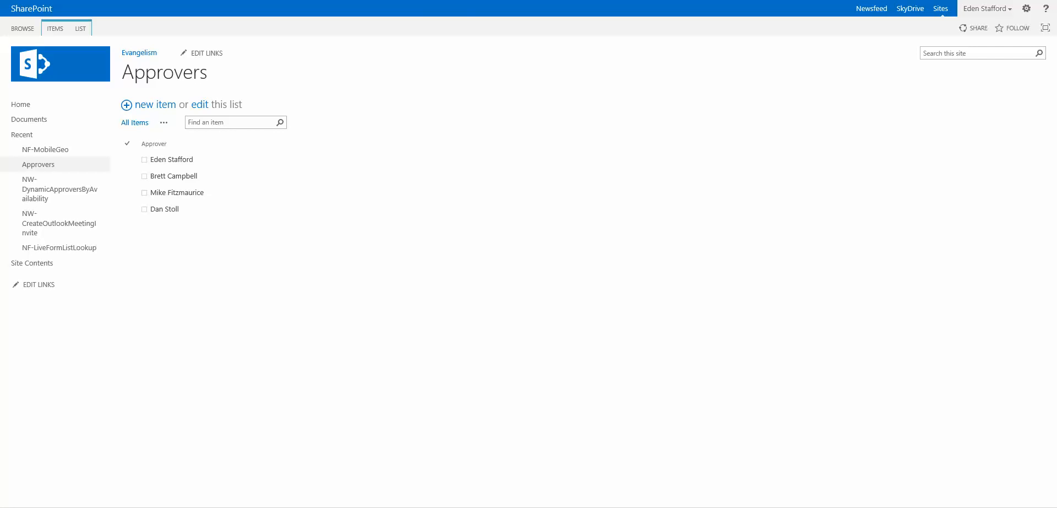
Switch to the NW-DynamicApproversByAvailability list and open its basic Approval based on User Status Workflow.
key("ctrl+Tab")
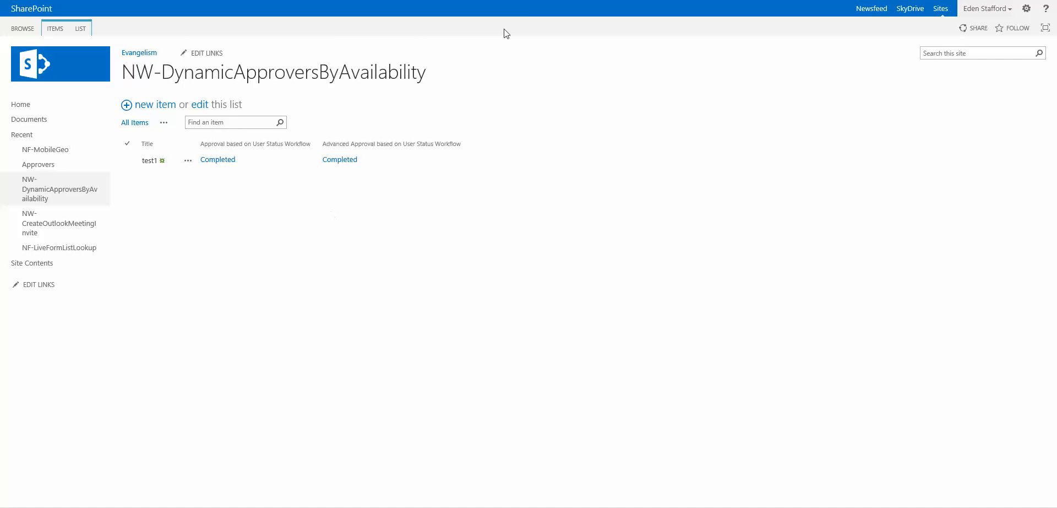
key("ctrl+Tab")
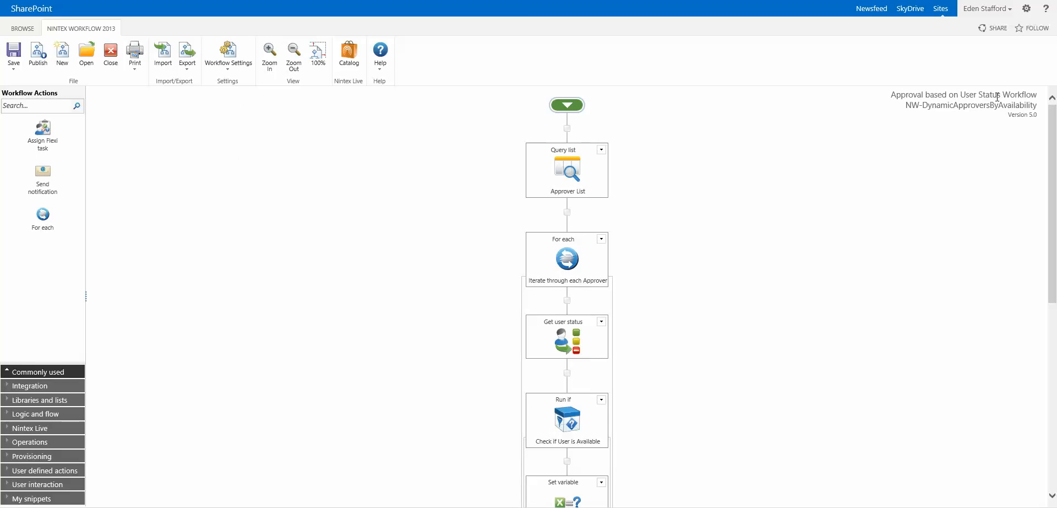
mouse_move(573, 176)
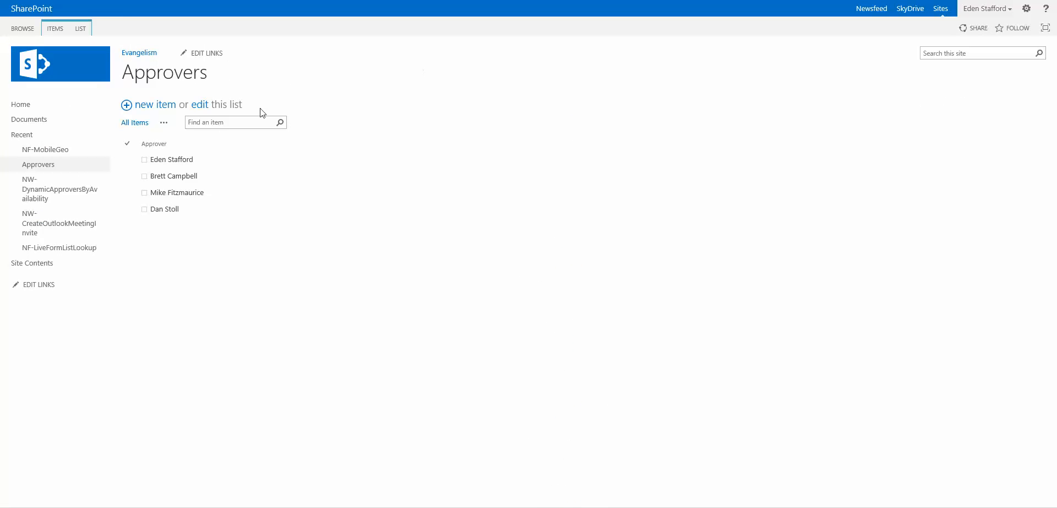
left_click(174, 159)
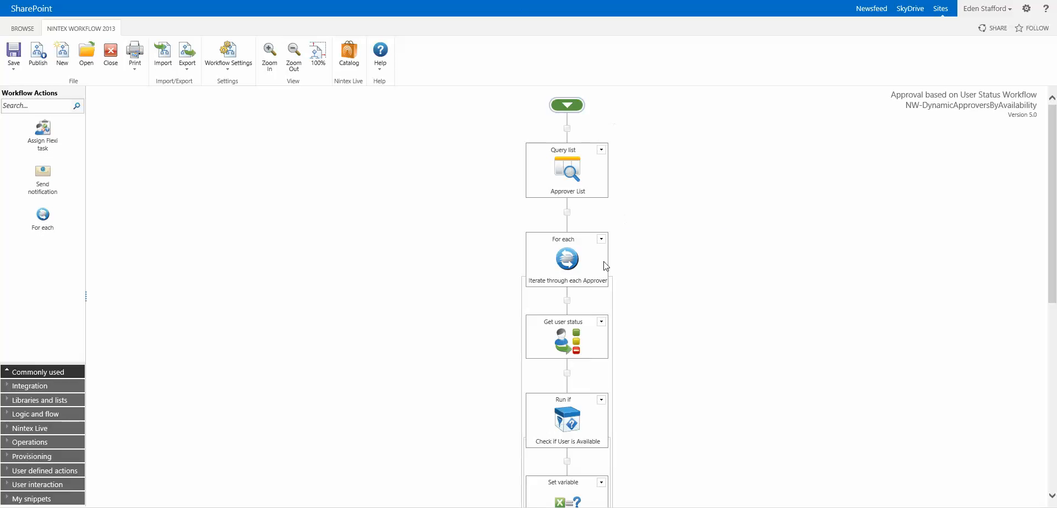
mouse_move(606, 266)
scroll(644, 342, "down", 2)
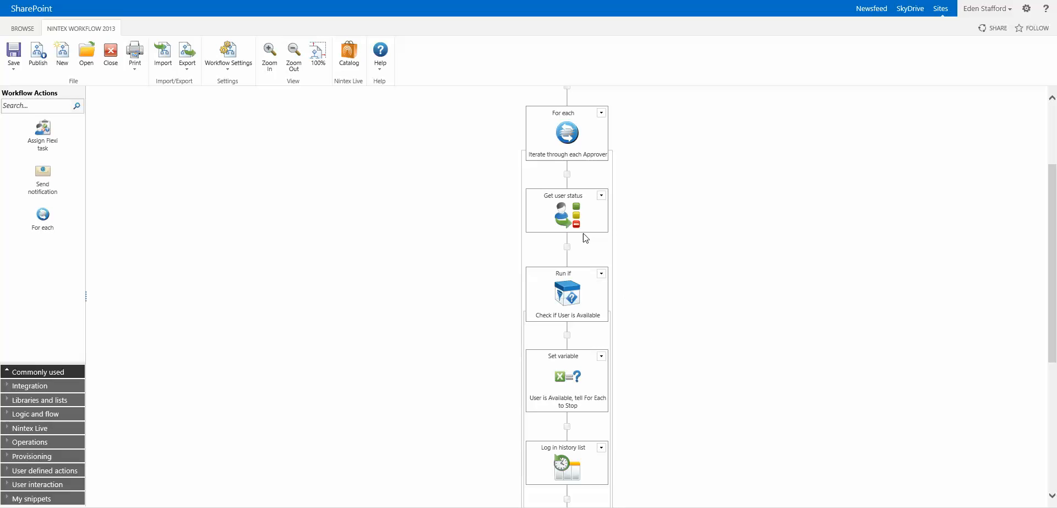
mouse_move(573, 211)
scroll(603, 325, "down", 3)
mouse_move(569, 117)
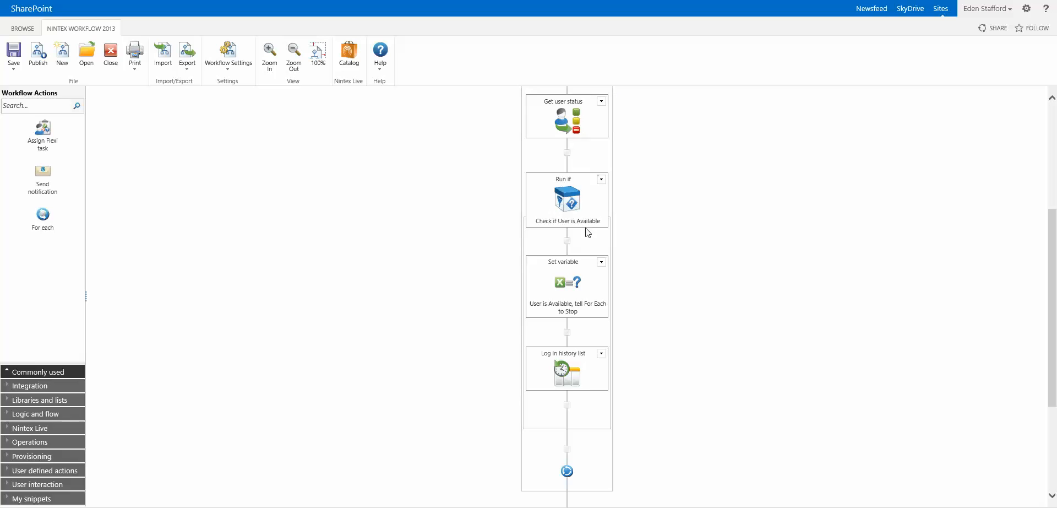
double_click(571, 201)
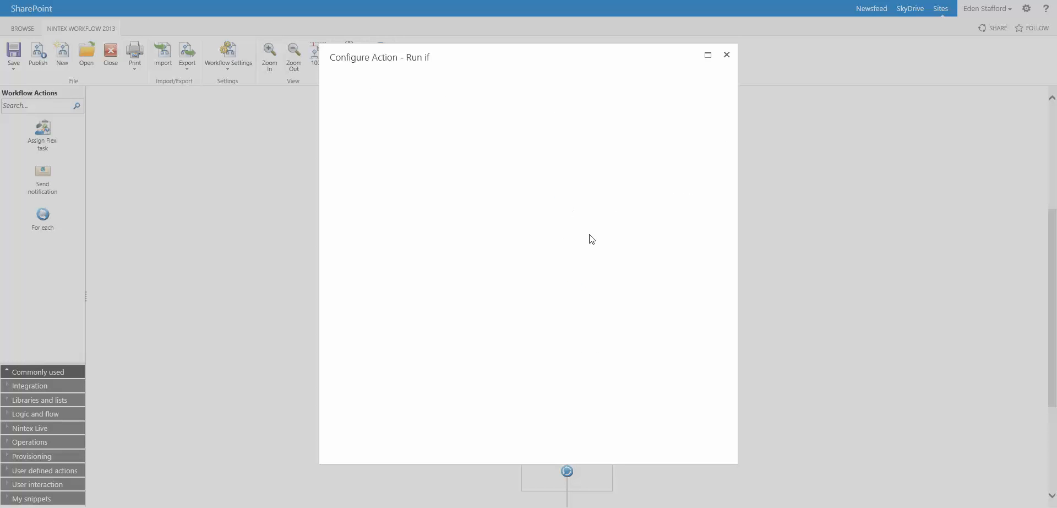
double_click(556, 222)
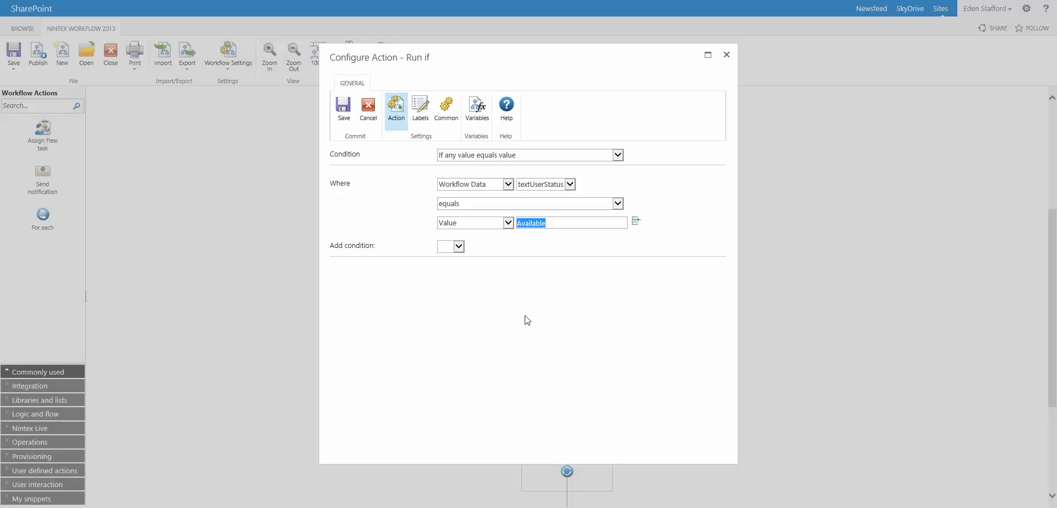
left_click(556, 223)
left_click(728, 54)
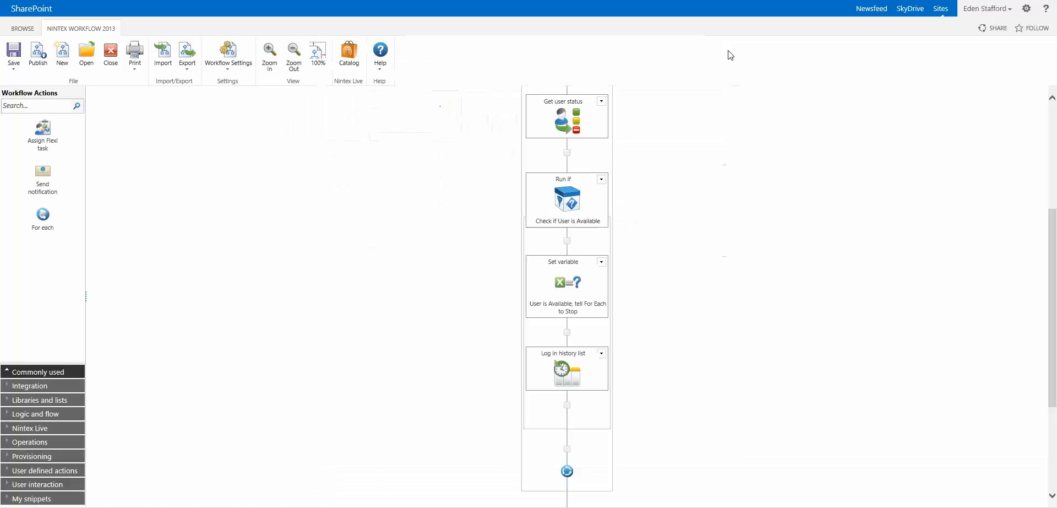
Scroll through the workflow canvas to review the Set variable actions.
mouse_move(573, 283)
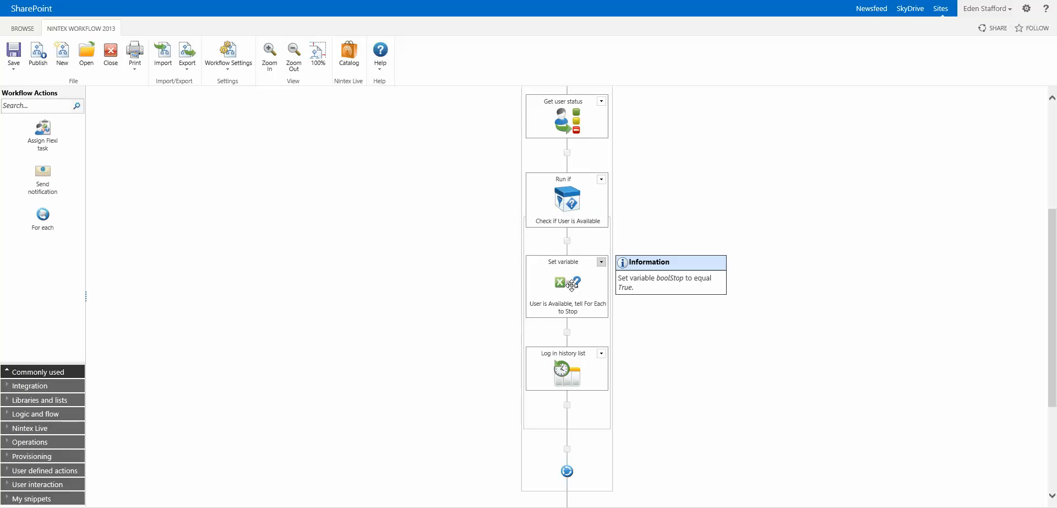
scroll(570, 259, "up", 3)
mouse_move(570, 178)
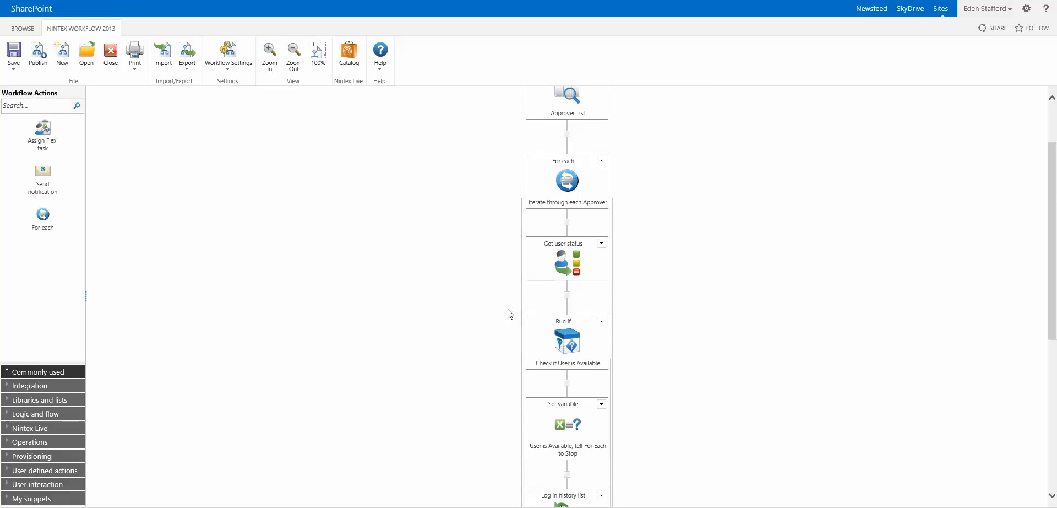
scroll(500, 371, "down", 2)
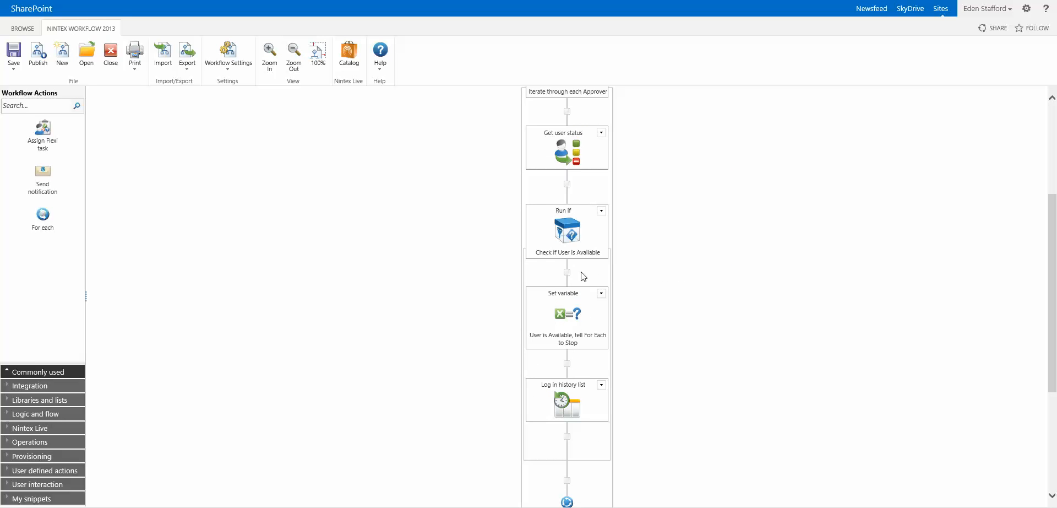
scroll(583, 286, "down", 3)
mouse_move(581, 373)
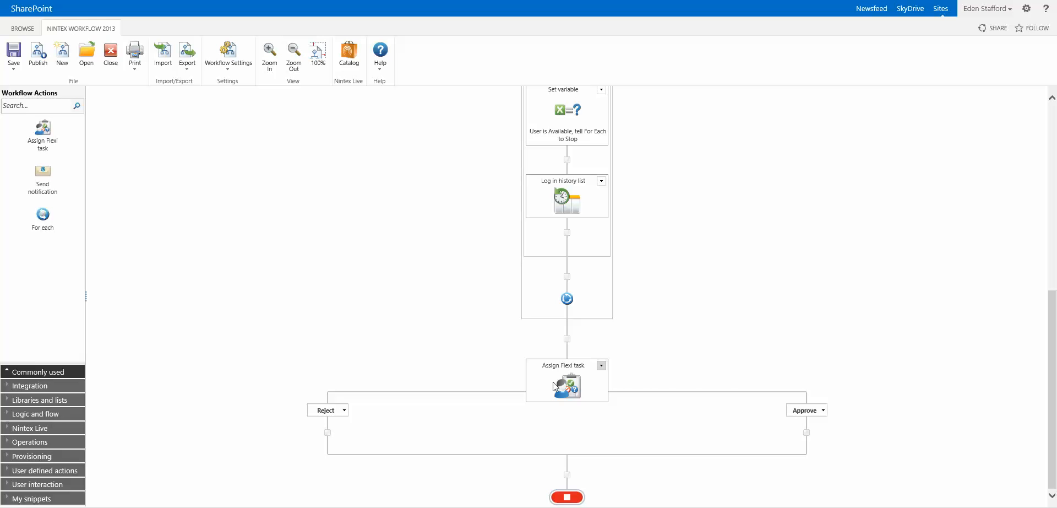
Review the Assign Flexi task, then scroll back up to the parallel Available and Away branches.
mouse_move(556, 384)
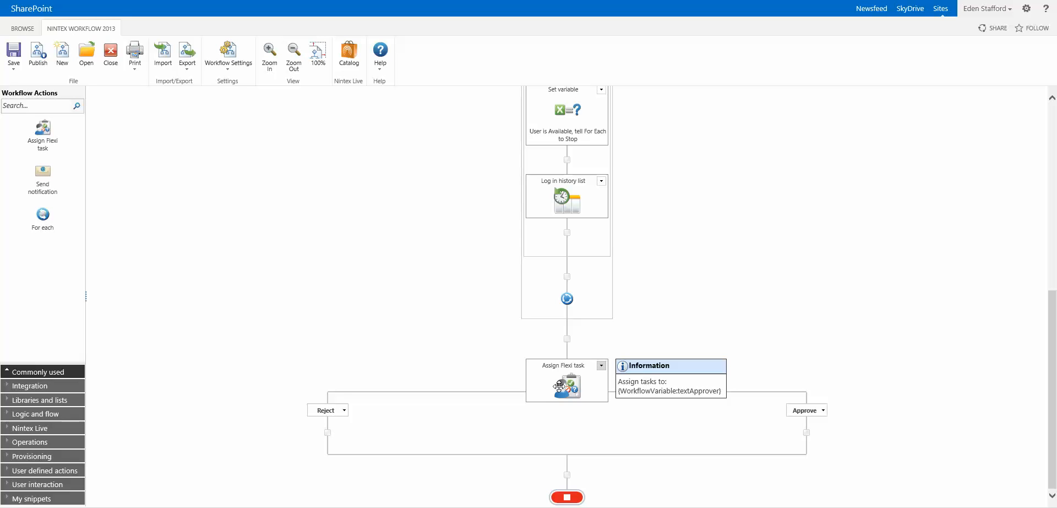
scroll(537, 424, "up", 7)
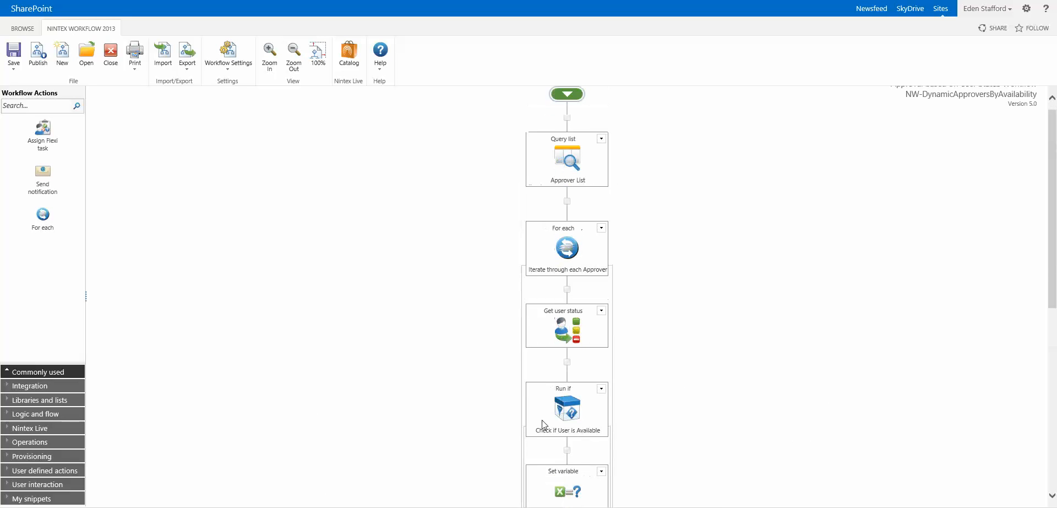
scroll(542, 425, "up", 1)
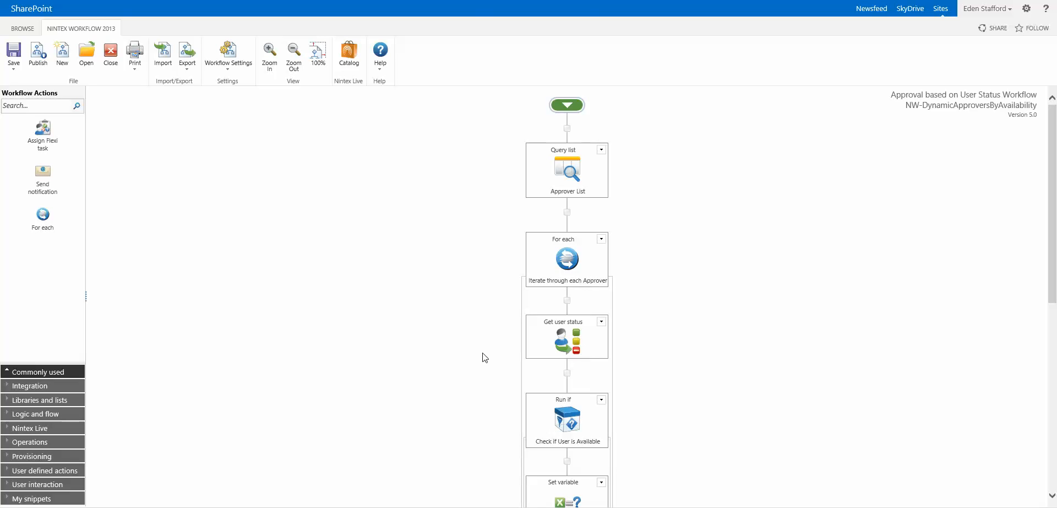
scroll(480, 366, "down", 7)
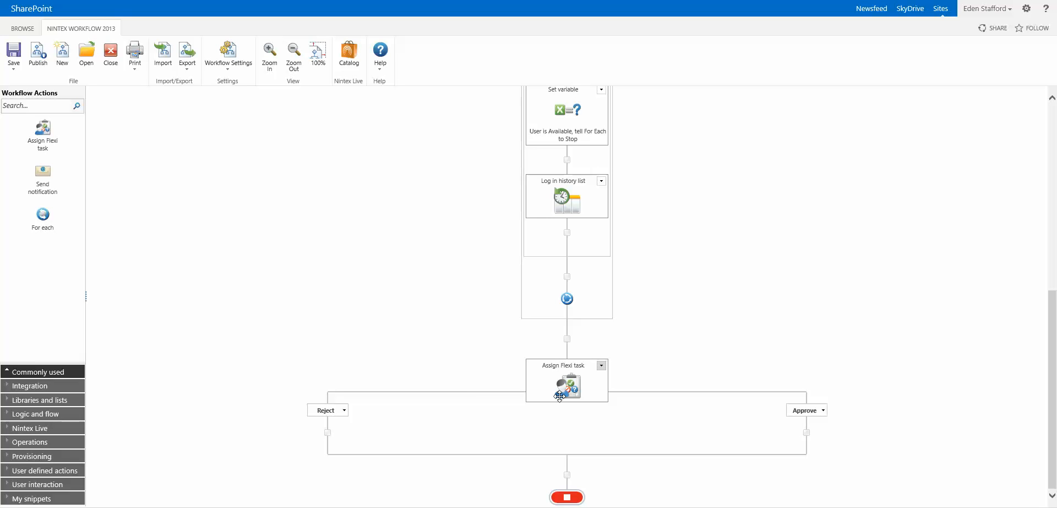
scroll(801, 298, "up", 1)
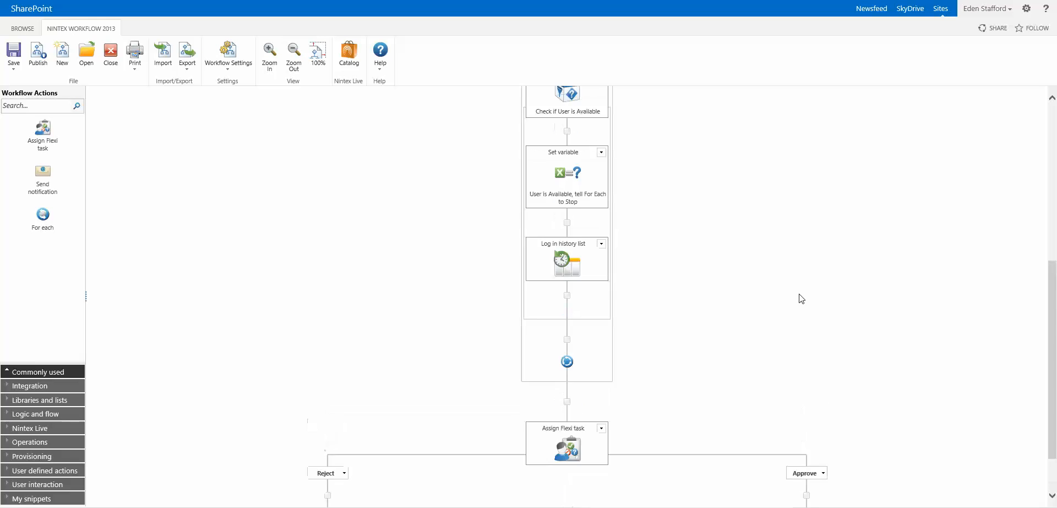
scroll(801, 298, "up", 7)
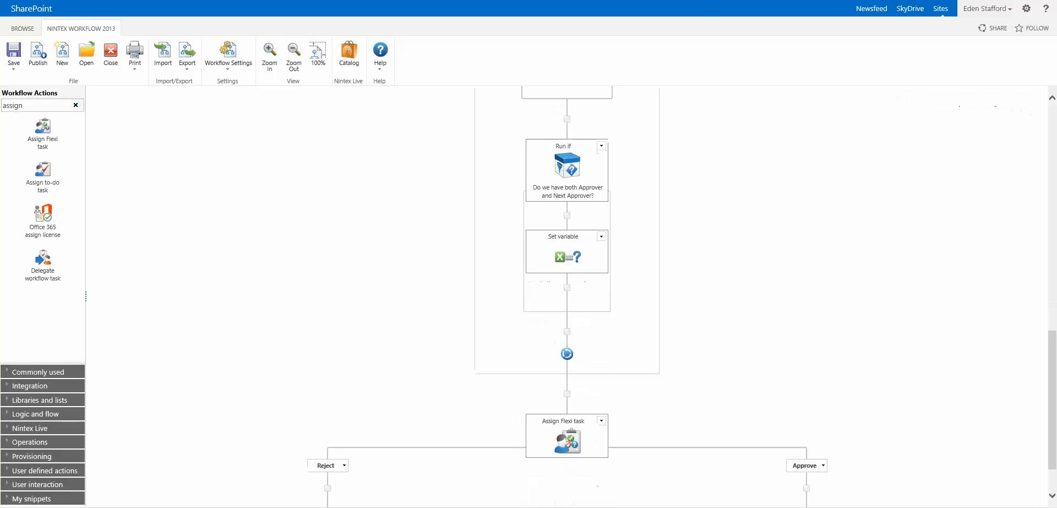
scroll(762, 361, "up", 3)
scroll(762, 361, "up", 10)
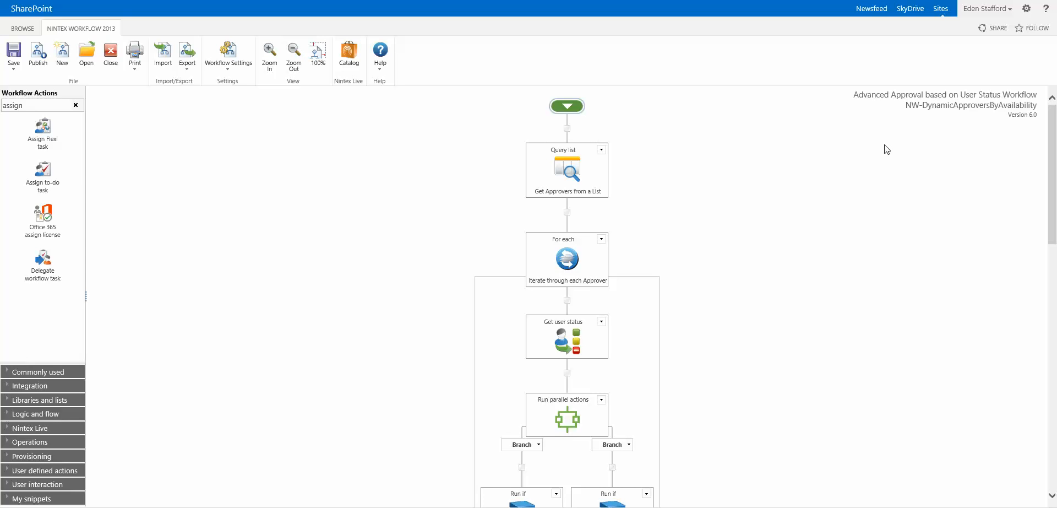
mouse_move(571, 172)
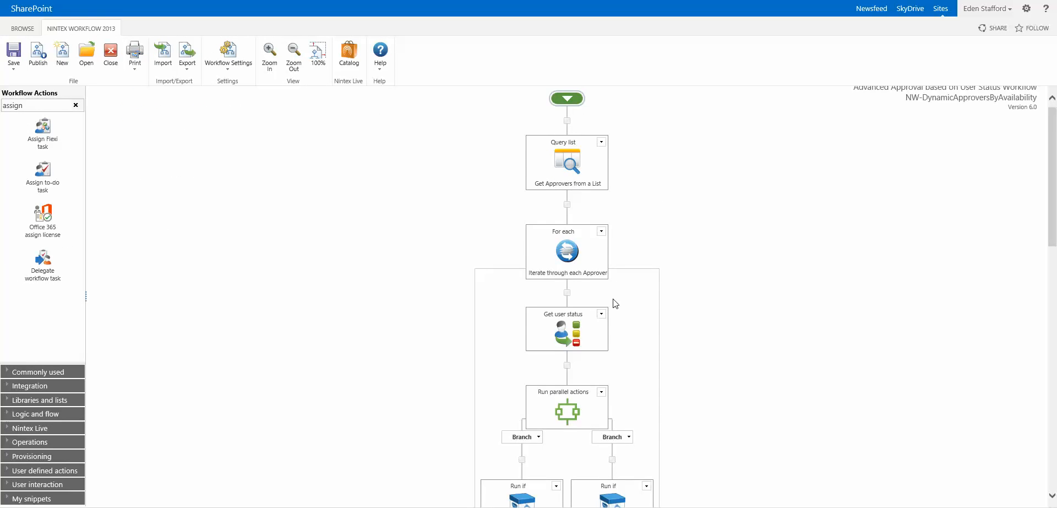
scroll(567, 142, "down", 3)
mouse_move(568, 142)
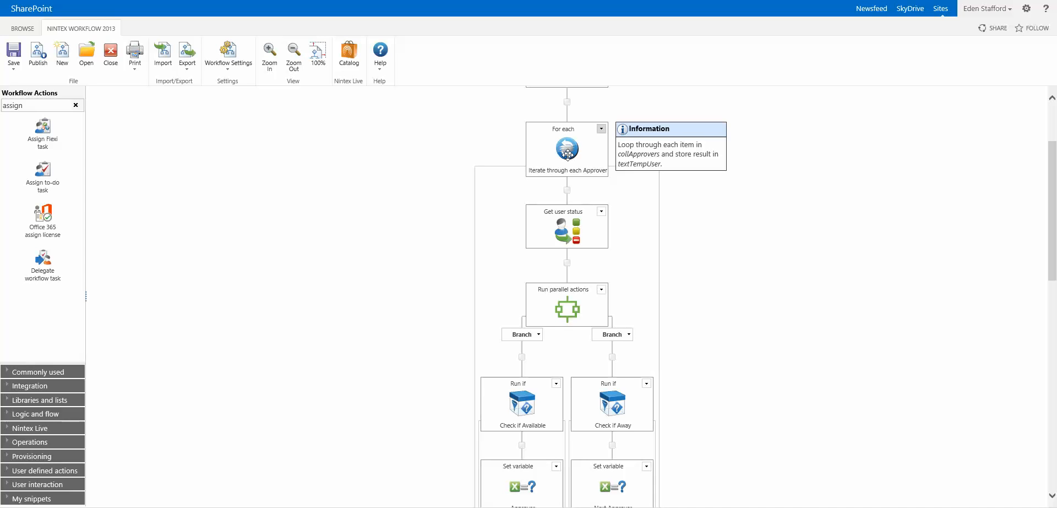
mouse_move(573, 232)
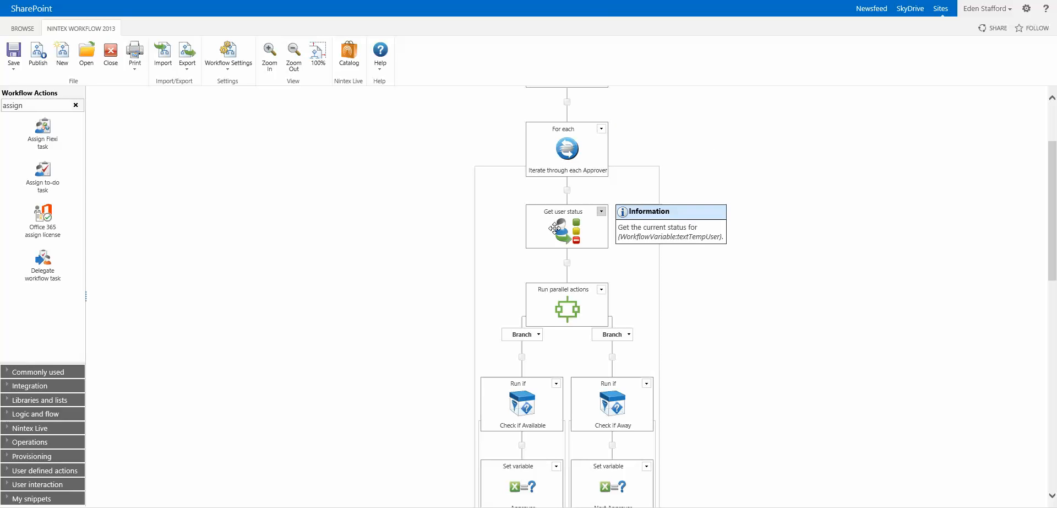
scroll(556, 228, "down", 1)
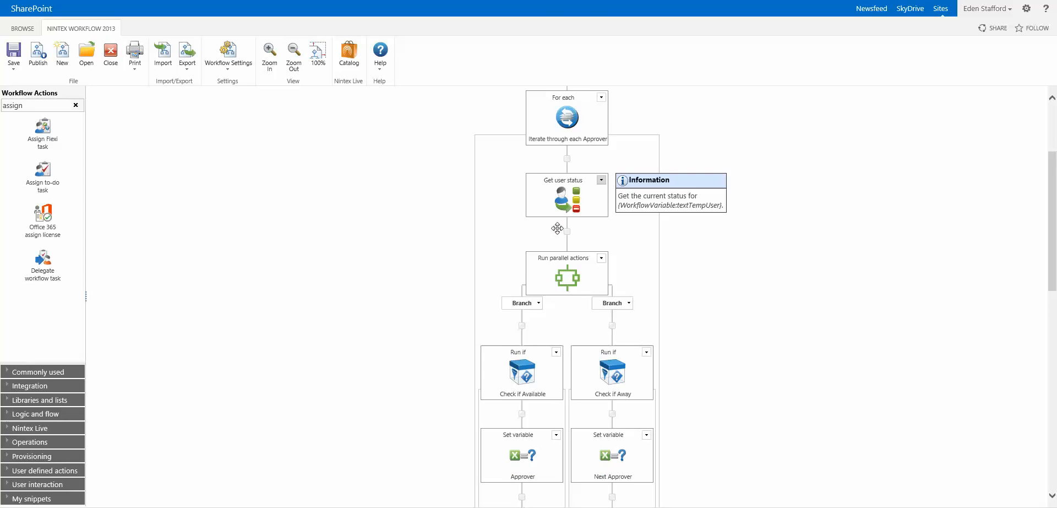
scroll(558, 228, "down", 3)
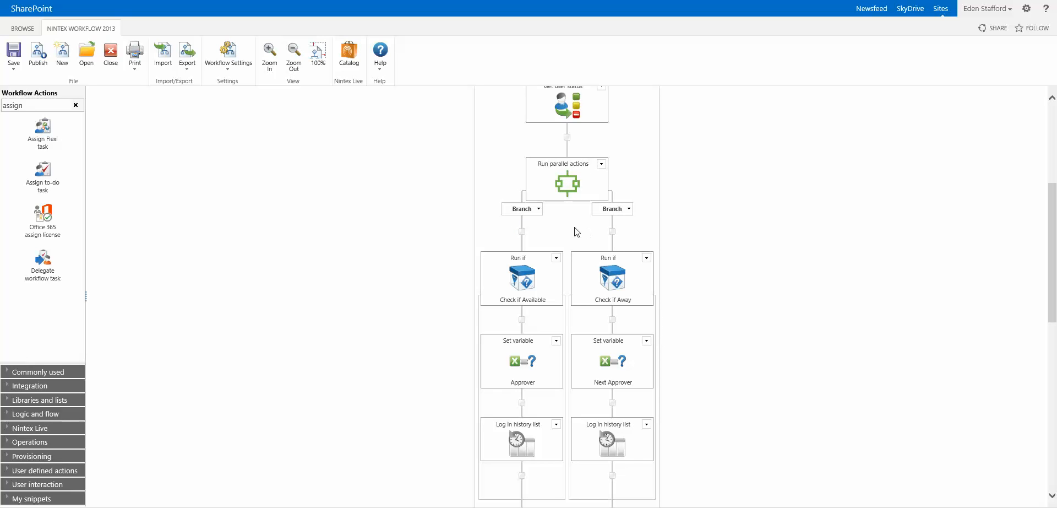
mouse_move(591, 359)
scroll(573, 192, "up", 2)
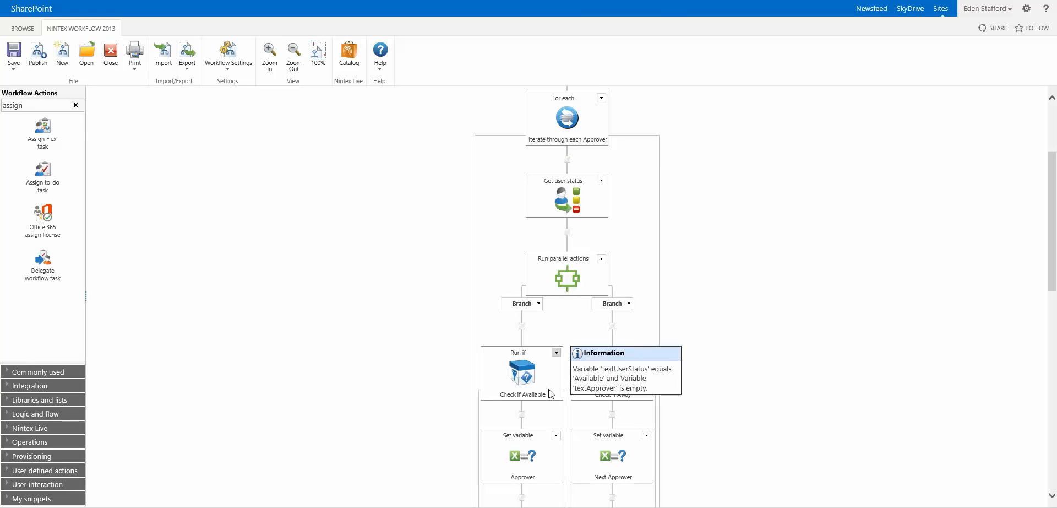
left_click(523, 394)
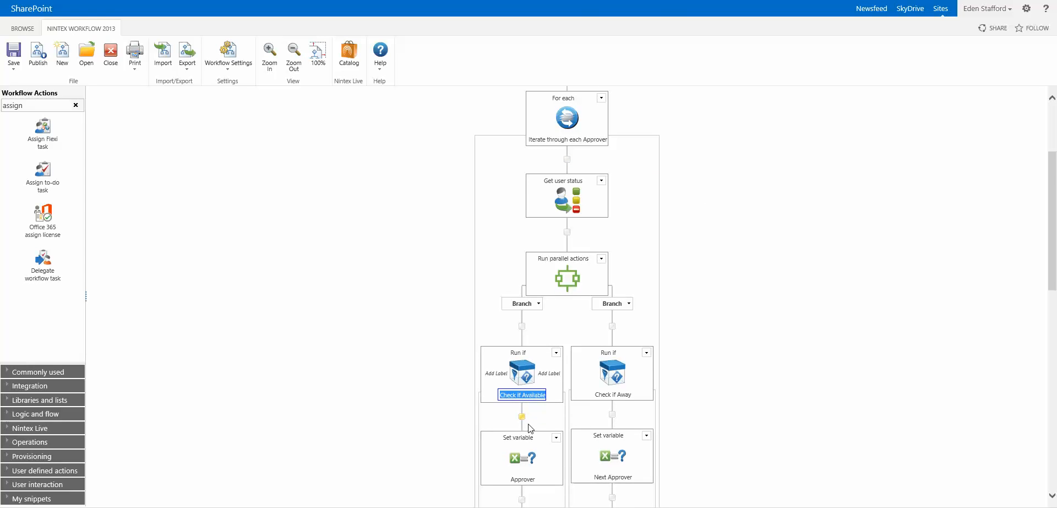
scroll(529, 429, "down", 1)
mouse_move(519, 396)
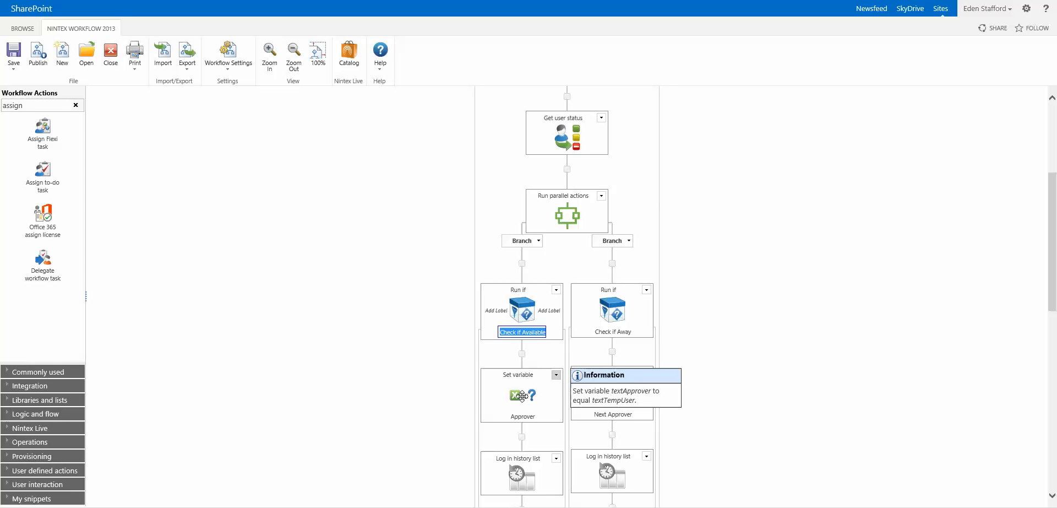
left_click(739, 292)
mouse_move(621, 331)
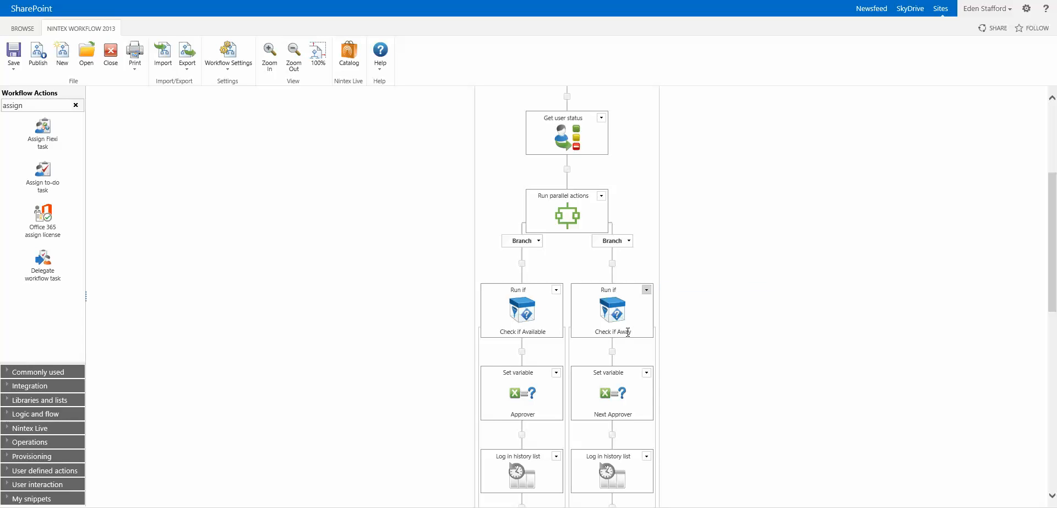
mouse_move(617, 396)
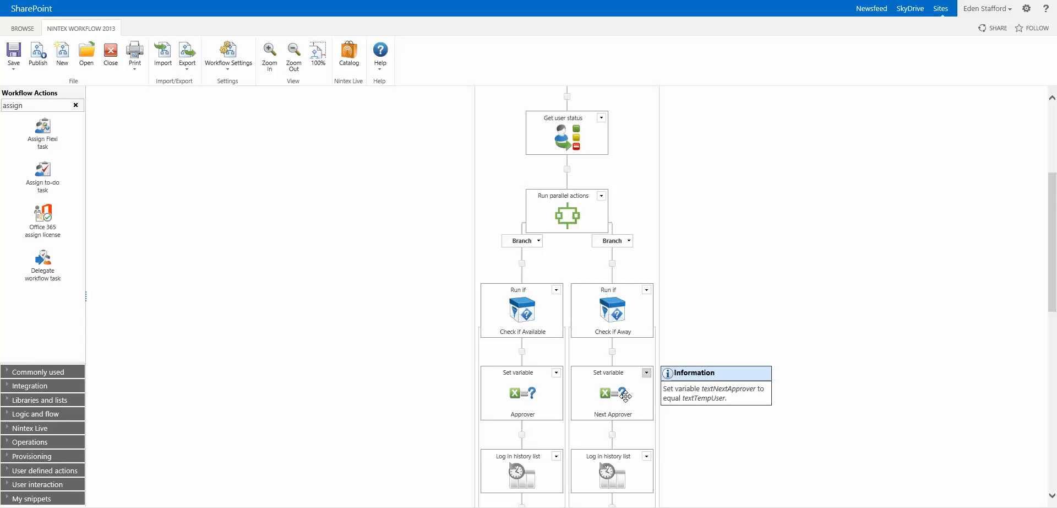
scroll(656, 380, "down", 2)
scroll(723, 300, "up", 4)
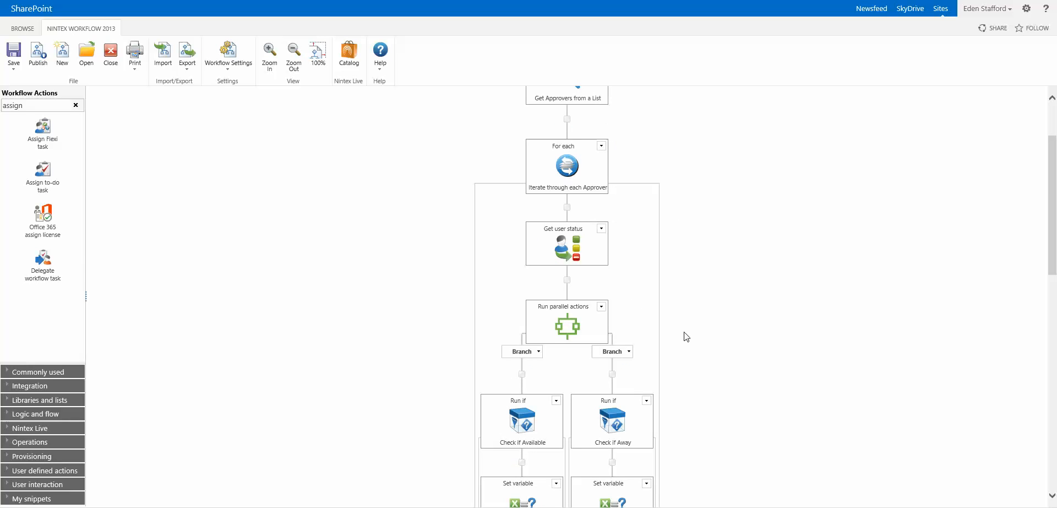
scroll(685, 335, "down", 3)
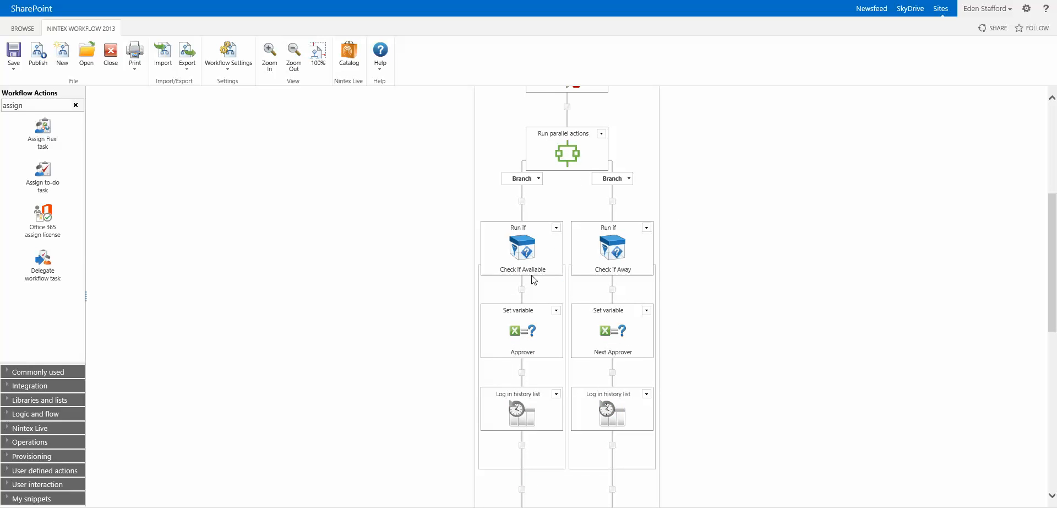
mouse_move(528, 261)
scroll(680, 329, "down", 5)
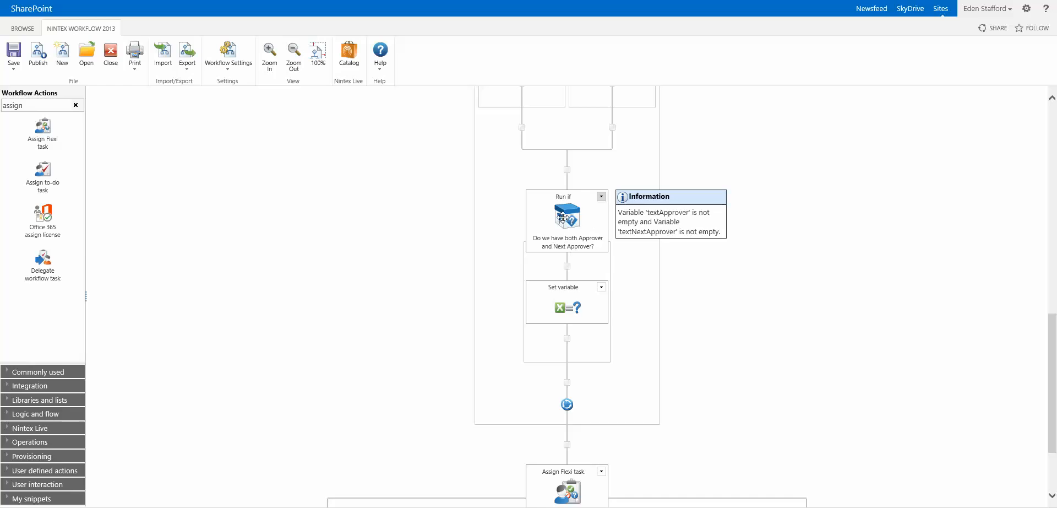
double_click(567, 223)
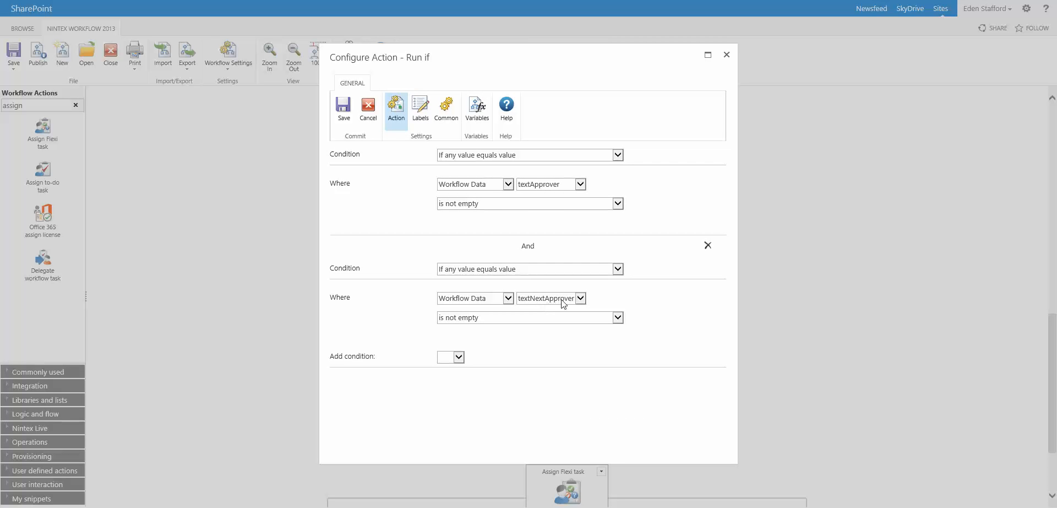
left_click(368, 110)
mouse_move(576, 311)
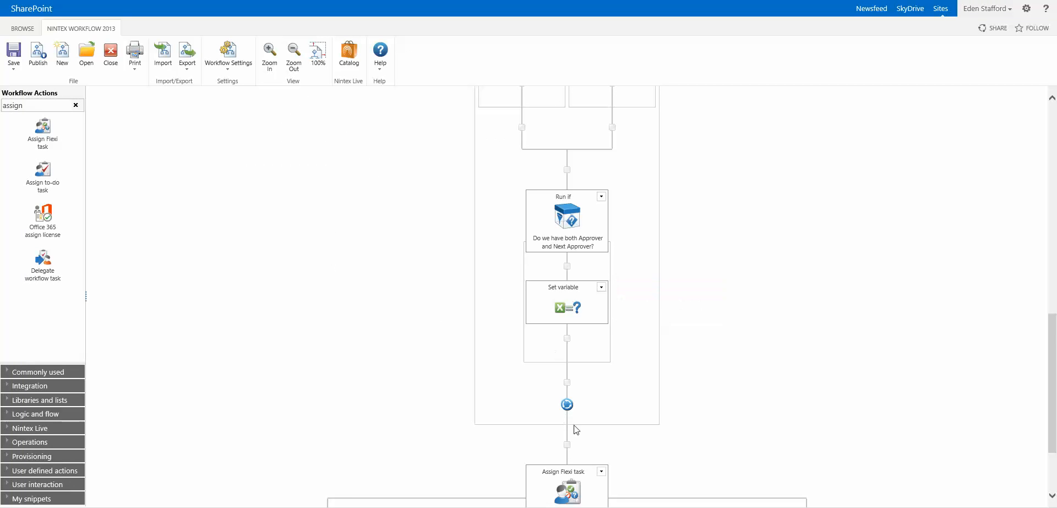
scroll(576, 428, "down", 2)
mouse_move(571, 385)
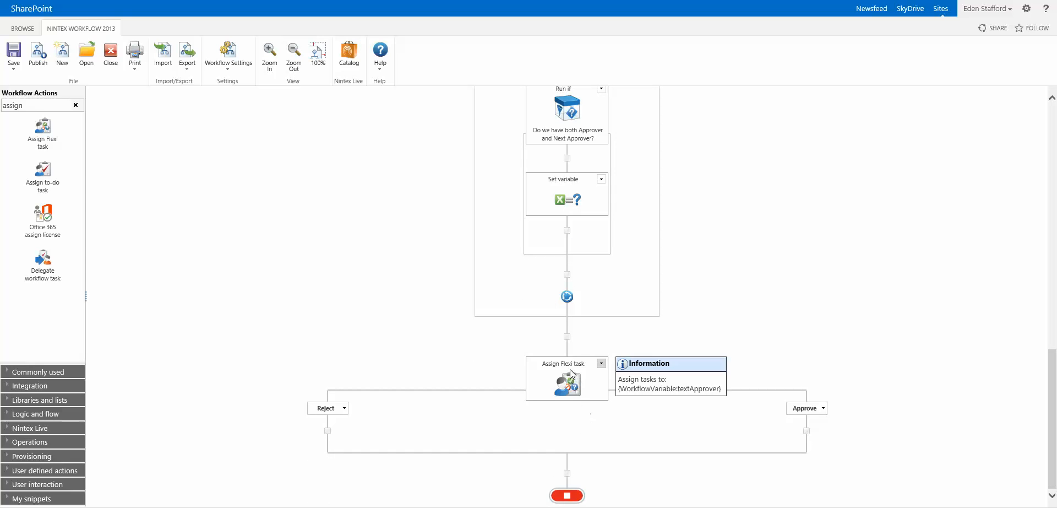
Open the Assign Flexi task settings and check the textApprover assignee and 10-minute escalation time.
double_click(572, 385)
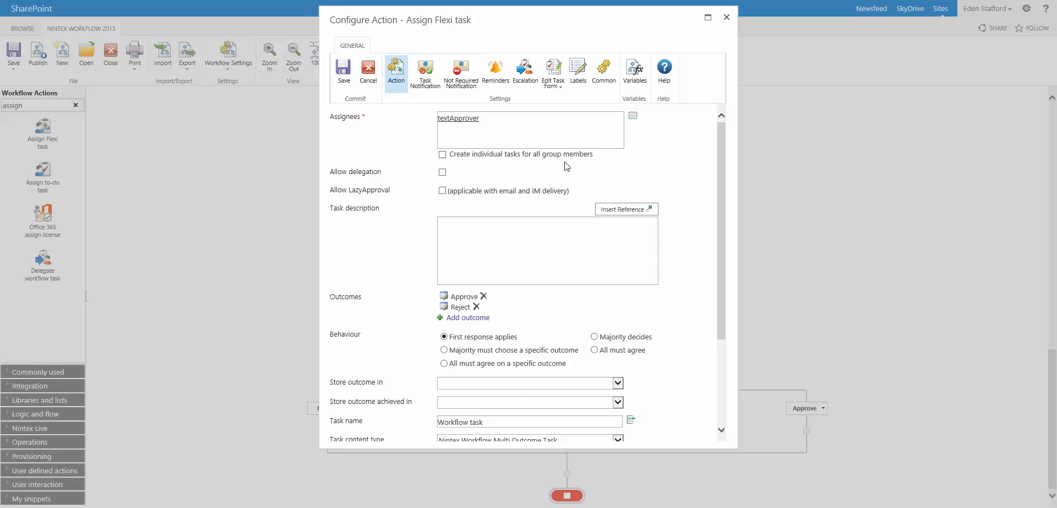
left_click_drag(490, 114, 435, 117)
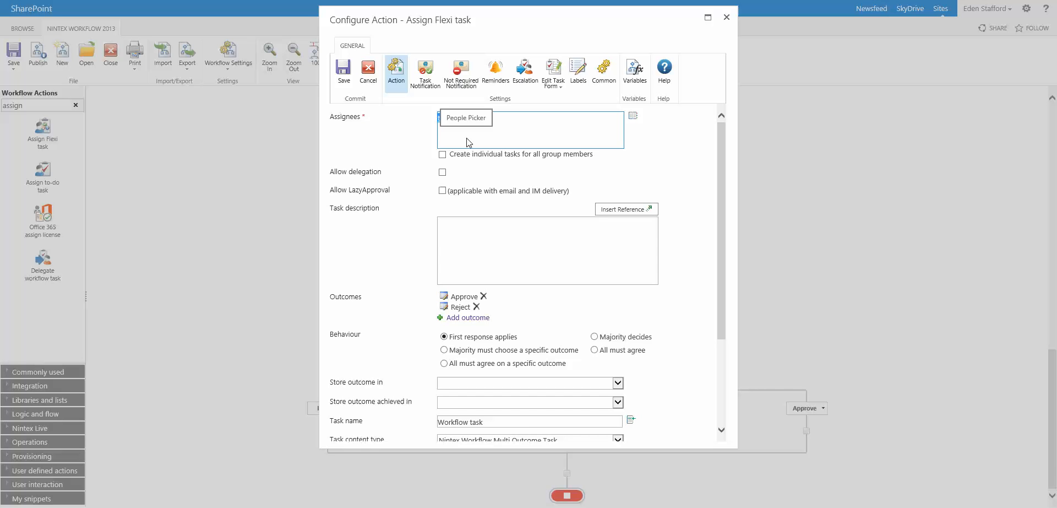
left_click(494, 74)
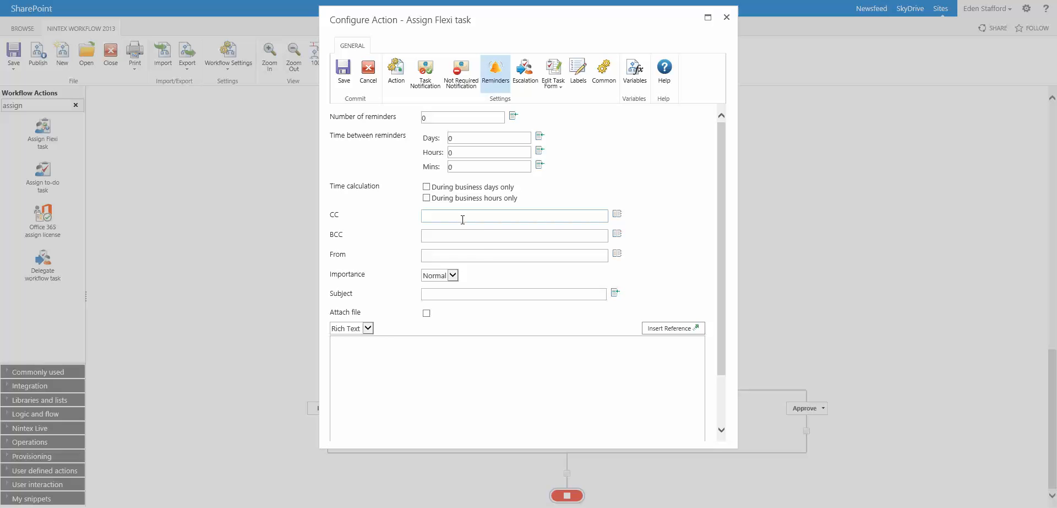
left_click(523, 75)
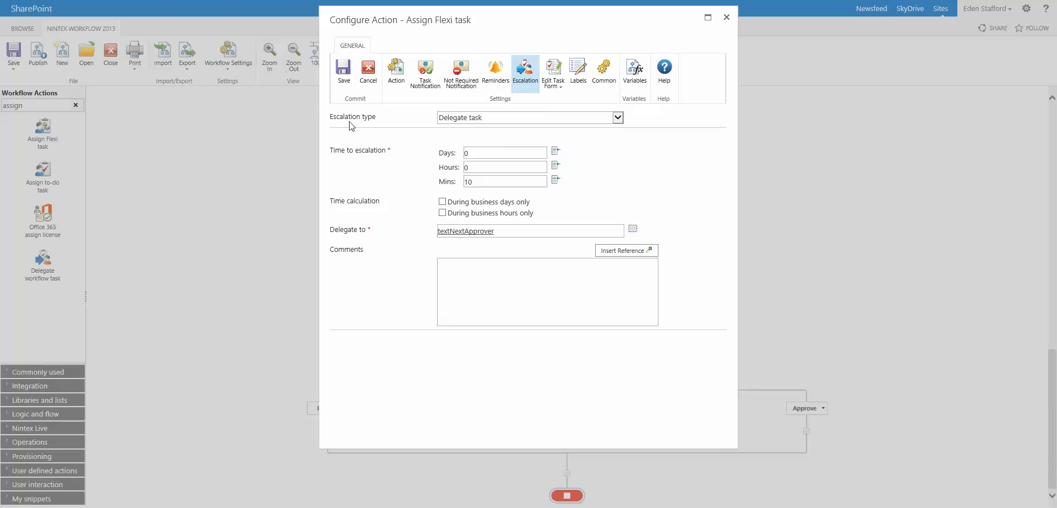
left_click_drag(479, 184, 464, 182)
Compare the textApprover assignee with the textNextApprover delegate, then close the task settings.
left_click(396, 71)
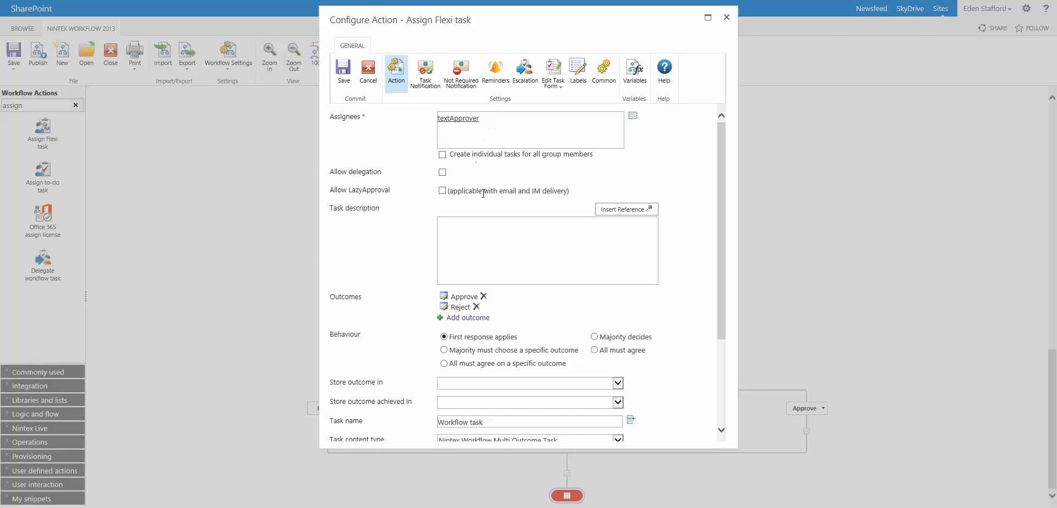
left_click(467, 117)
left_click(525, 71)
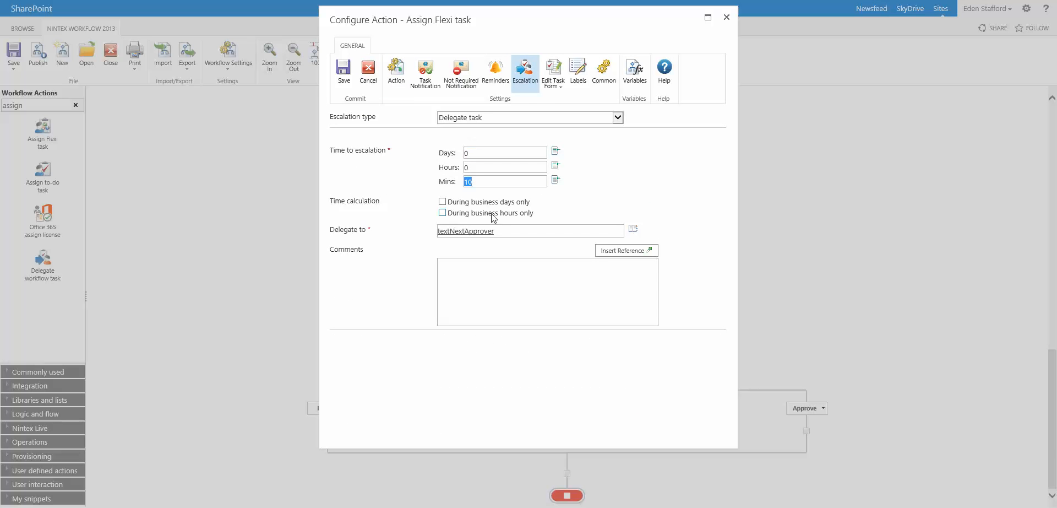
double_click(503, 230)
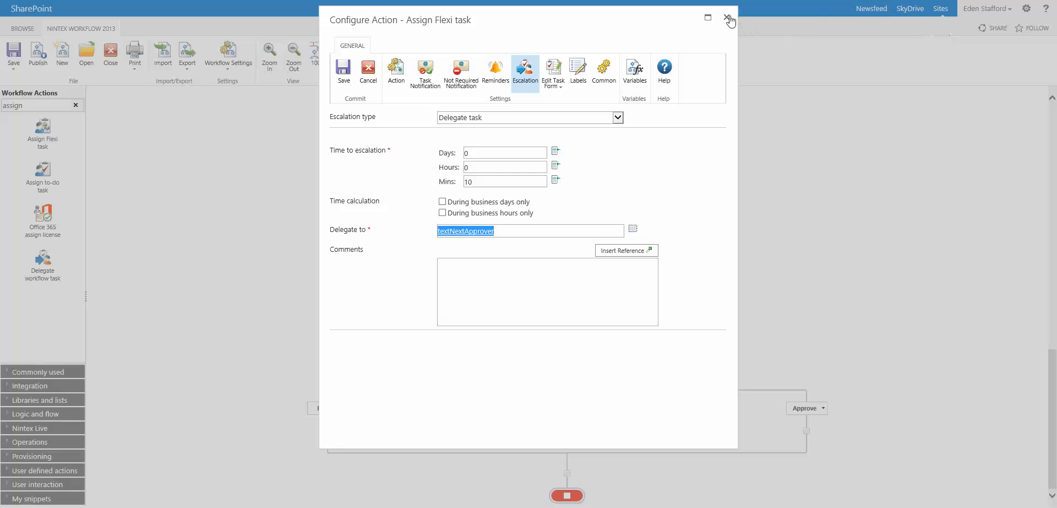
left_click(727, 17)
Inspect the Get user status action fetching textTempUser's status inside the per-approver loop.
scroll(748, 204, "up", 10)
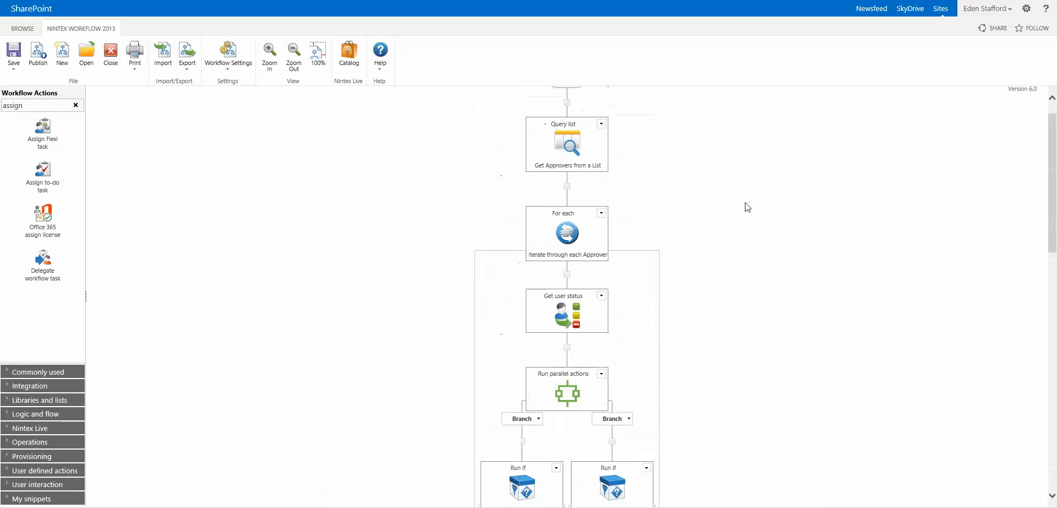
mouse_move(553, 309)
mouse_move(563, 329)
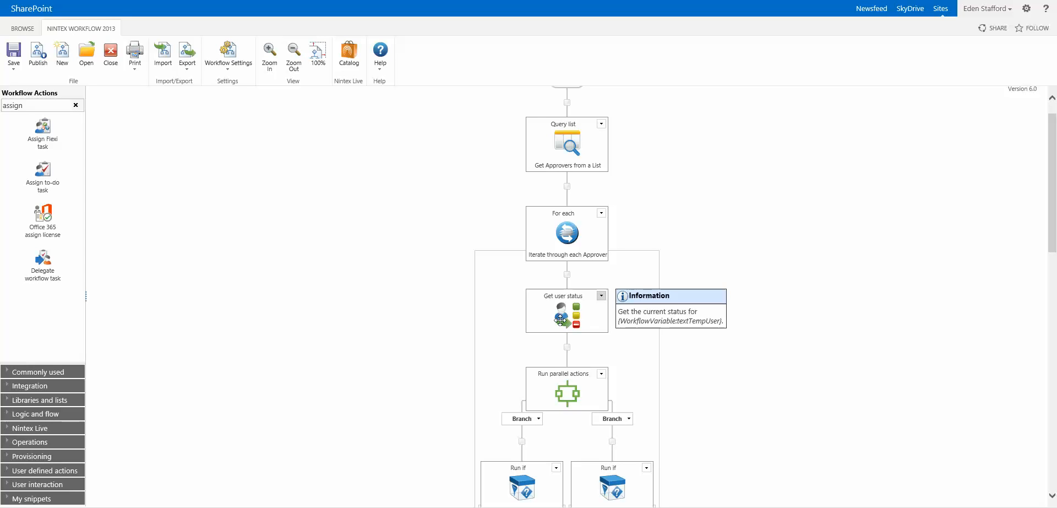
scroll(655, 359, "down", 10)
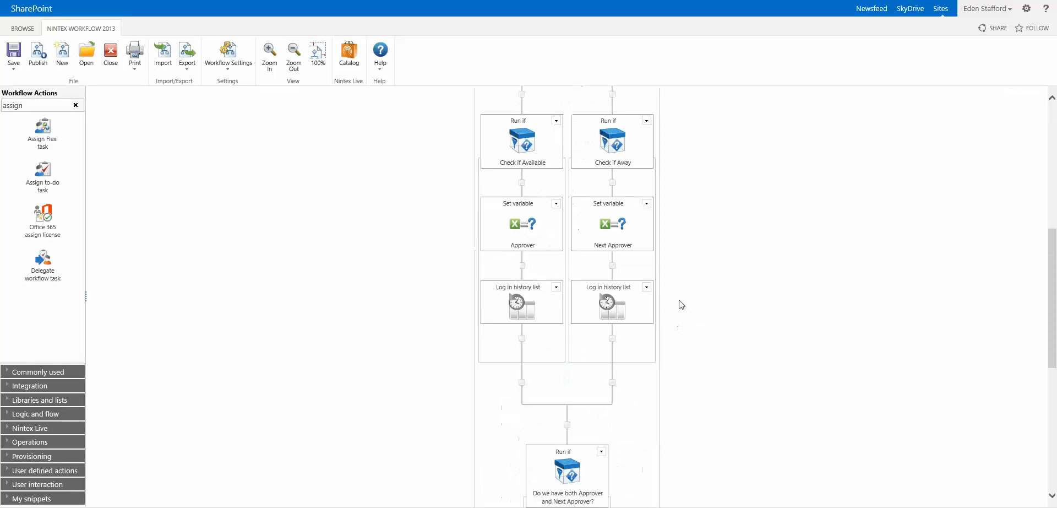
double_click(567, 380)
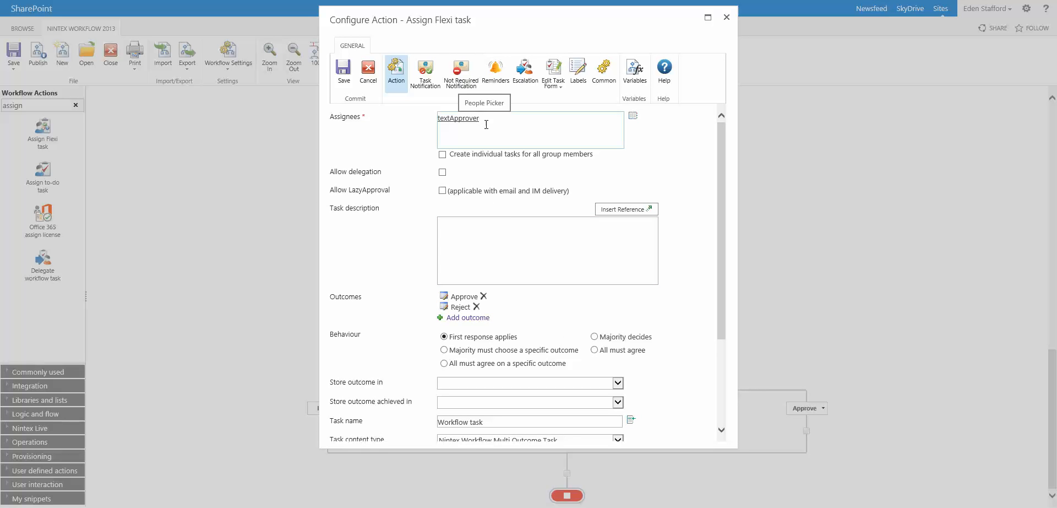
scroll(554, 246, "down", 3)
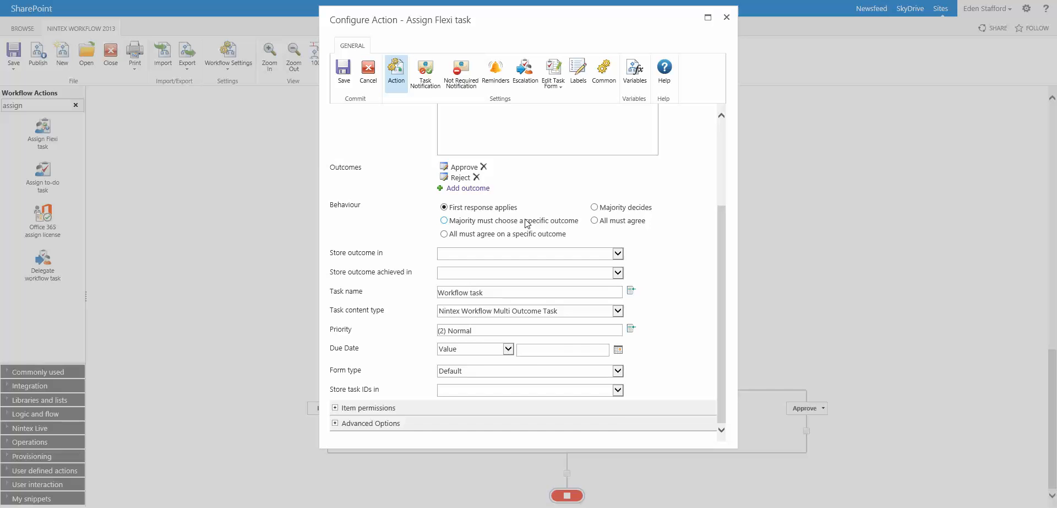
scroll(527, 225, "up", 3)
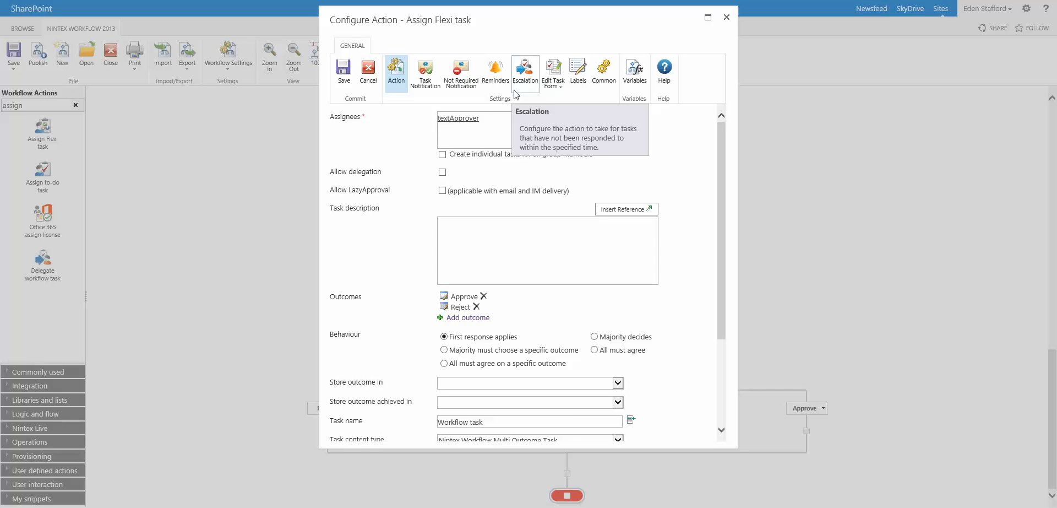
left_click_drag(520, 336, 459, 337)
left_click(509, 334)
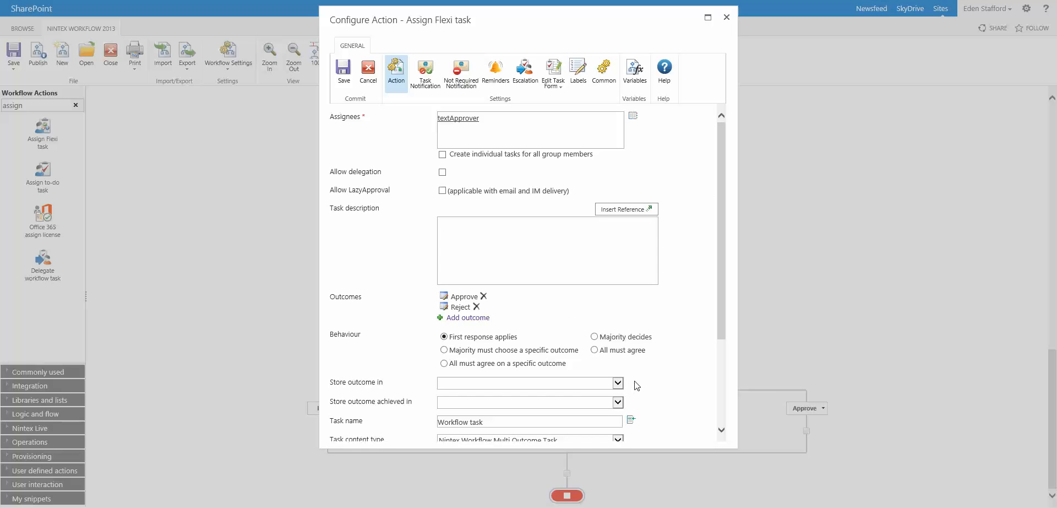
left_click(727, 21)
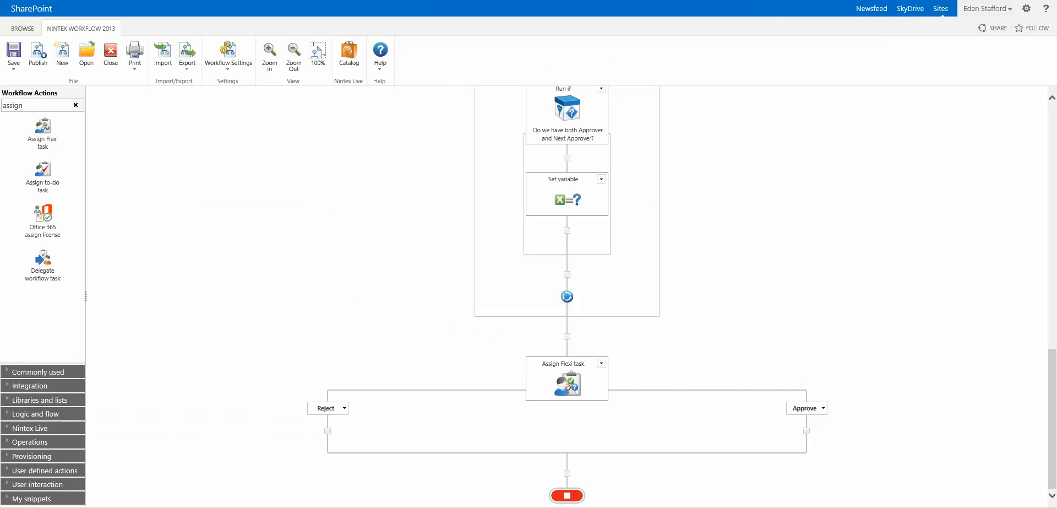